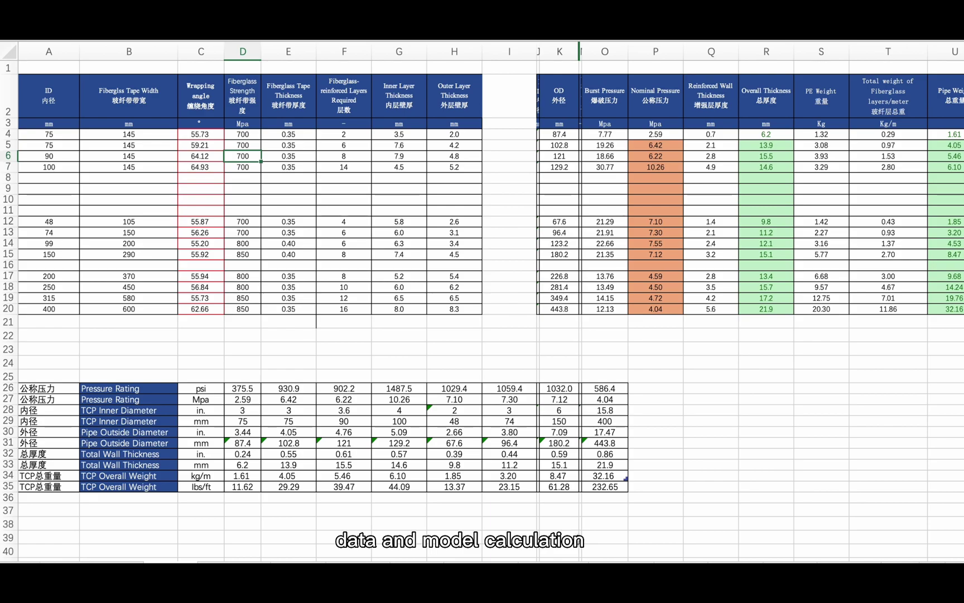
Fill the 75 mm inner diameter from row 4 down through row 7 of the ID column.
{"action": "left_click", "coordinate": [126, 174]}
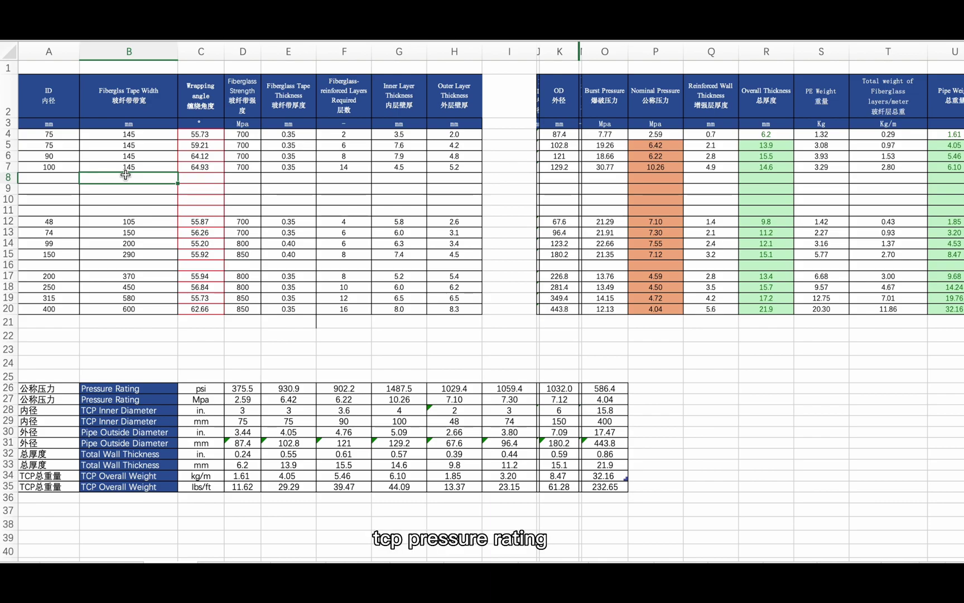
{"action": "left_click", "coordinate": [46, 135]}
{"action": "left_click_drag", "start_coordinate": [80, 140], "coordinate": [77, 174]}
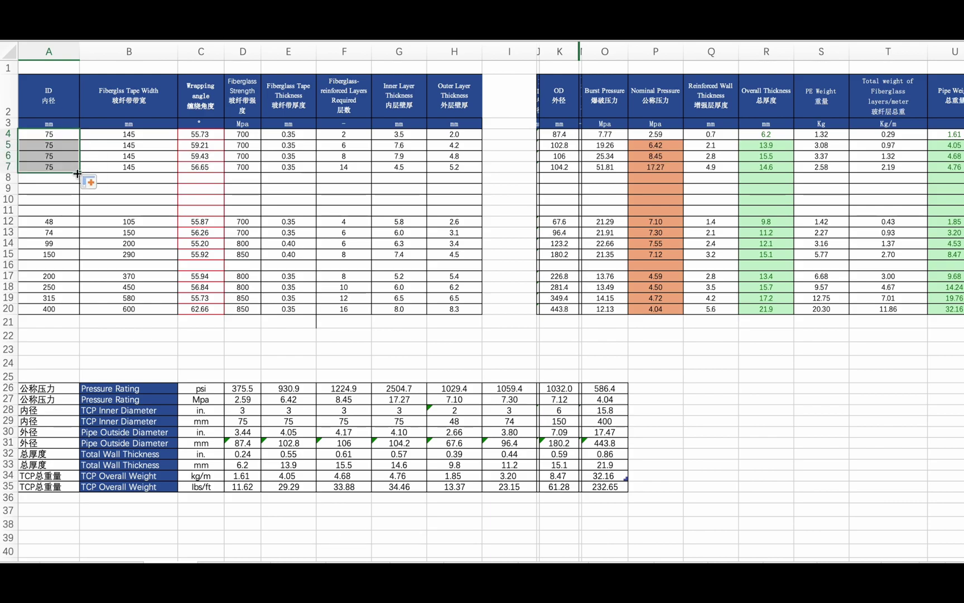
{"action": "scroll", "coordinate": [77, 173], "scroll_direction": "down", "scroll_amount": 3}
{"action": "scroll", "coordinate": [77, 172], "scroll_direction": "up", "scroll_amount": 3}
Check the wrapping angles in rows 4 to 7 and set the fiberglass tape width in row 4 to 150 mm.
{"action": "left_click", "coordinate": [207, 134]}
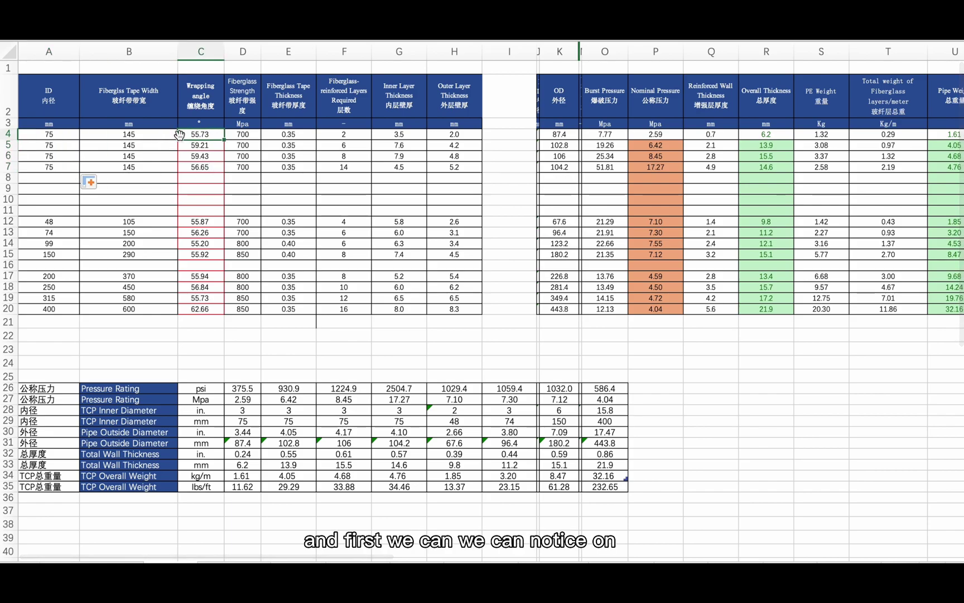
{"action": "left_click_drag", "start_coordinate": [202, 102], "coordinate": [210, 167]}
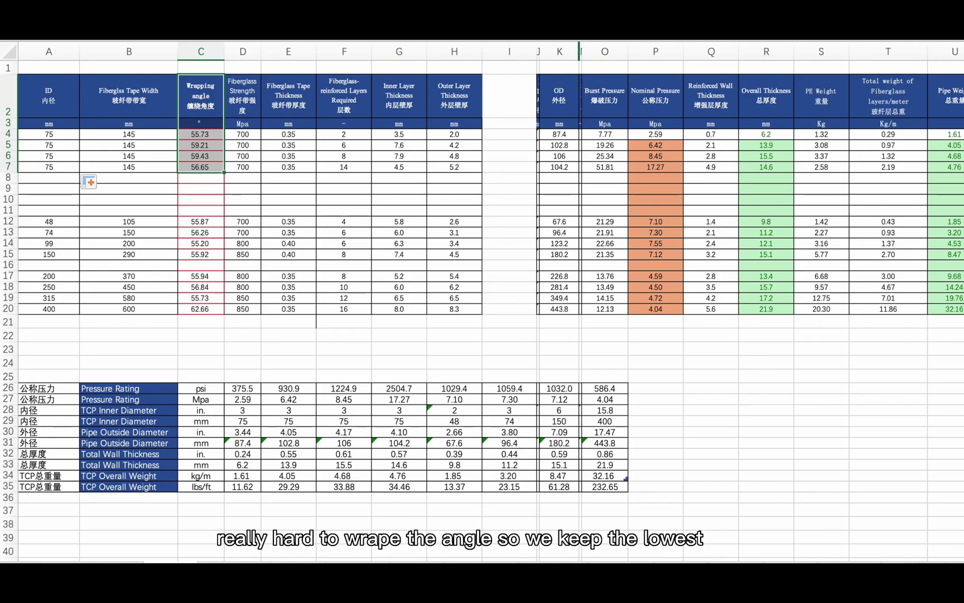
{"action": "left_click", "coordinate": [202, 134]}
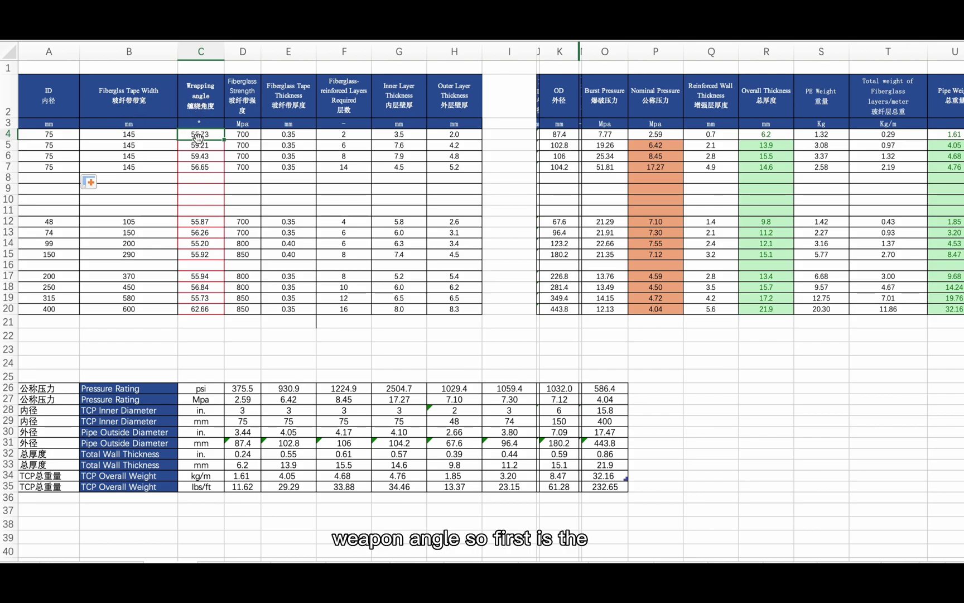
{"action": "left_click", "coordinate": [122, 138]}
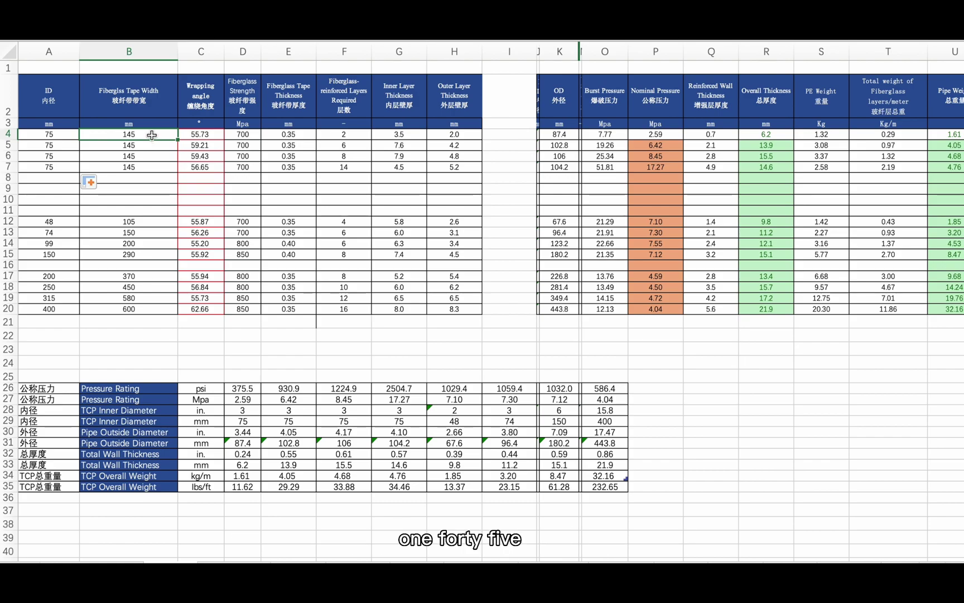
{"action": "type", "text": "150"}
{"action": "key", "text": "Return"}
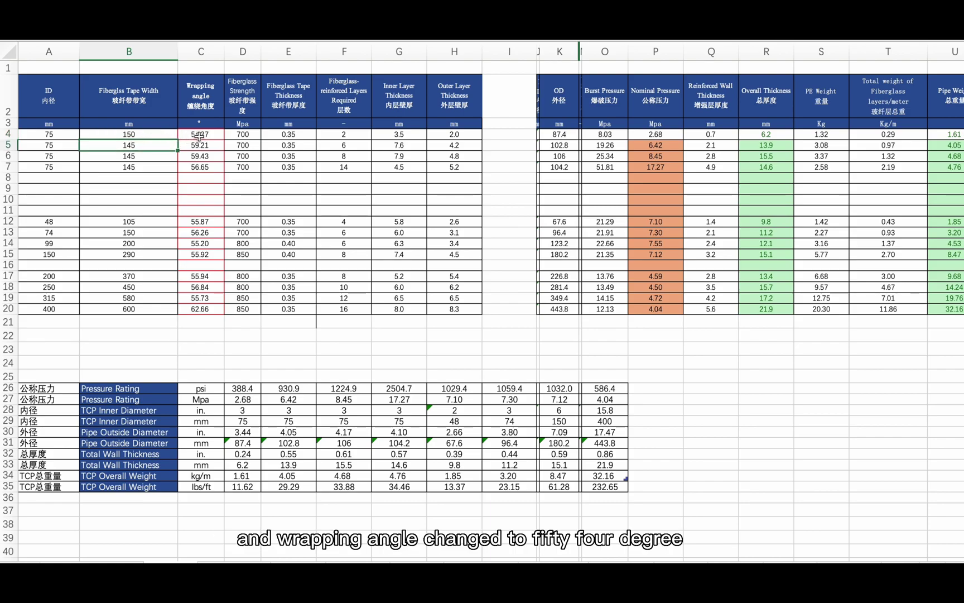
Set the fiberglass tape width in row 4 back to 145 mm.
{"action": "left_click", "coordinate": [158, 132]}
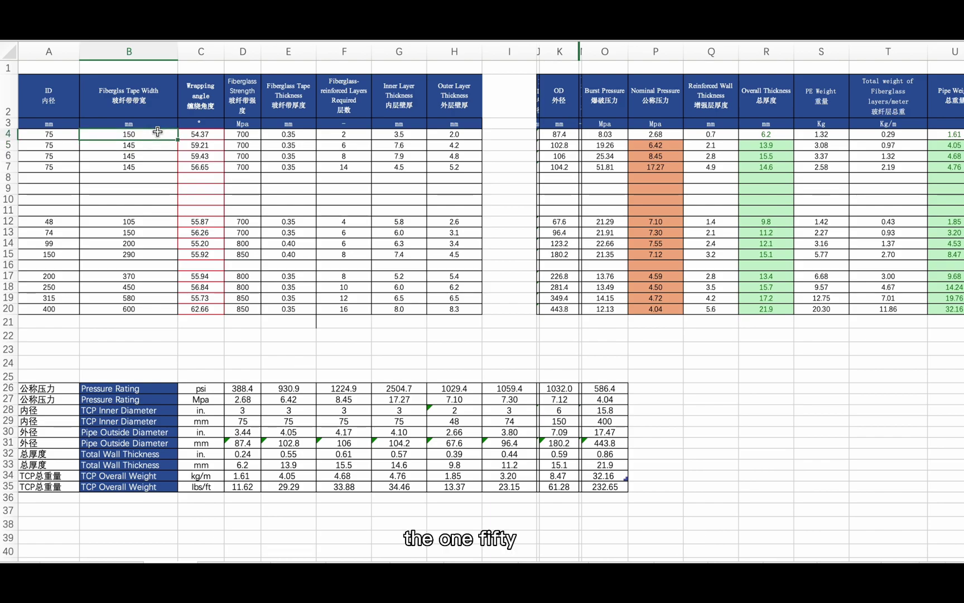
{"action": "type", "text": "145"}
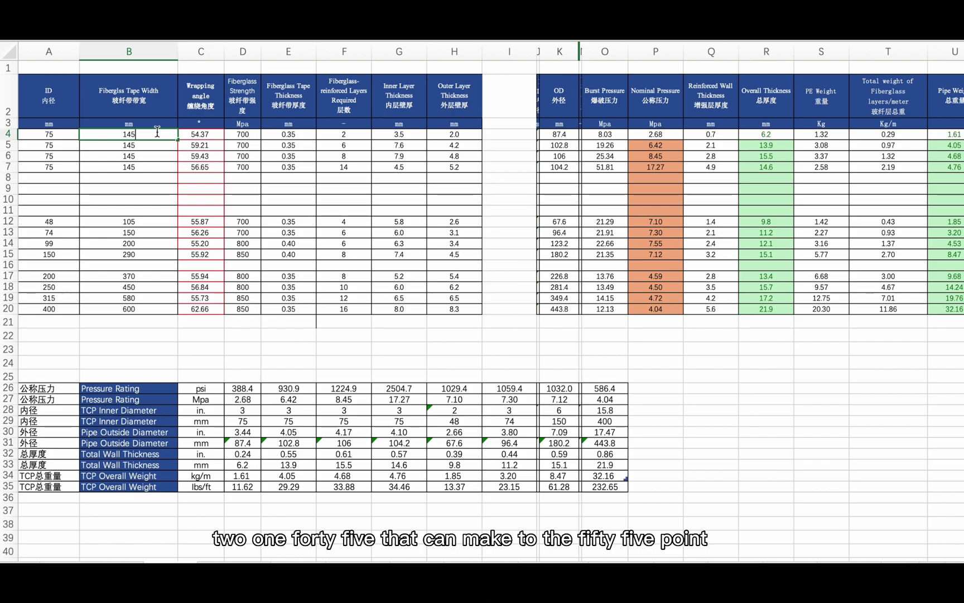
{"action": "key", "text": "Return"}
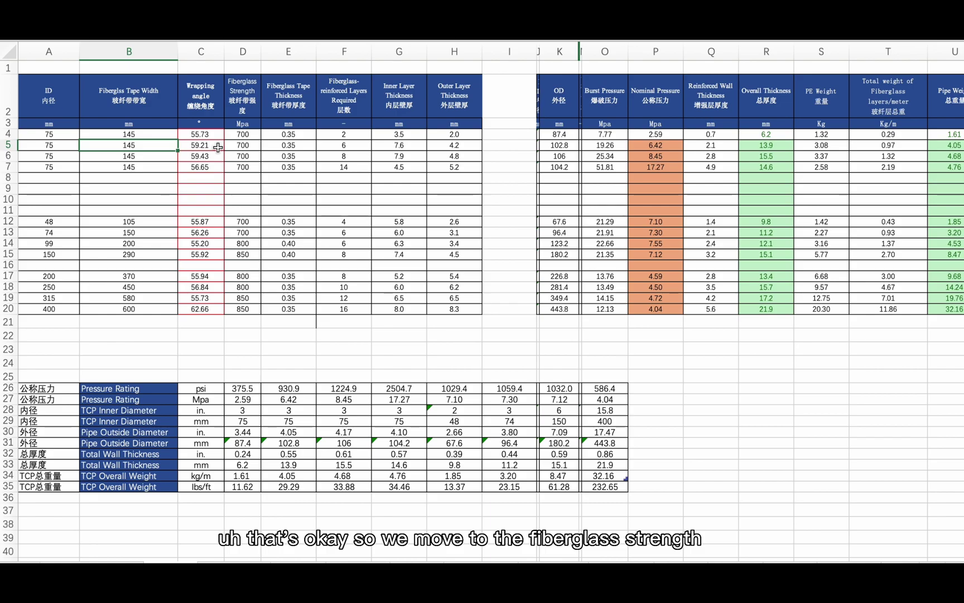
Set the fiberglass strength of the pipe in row 4 to 850 MPa.
{"action": "left_click", "coordinate": [247, 135]}
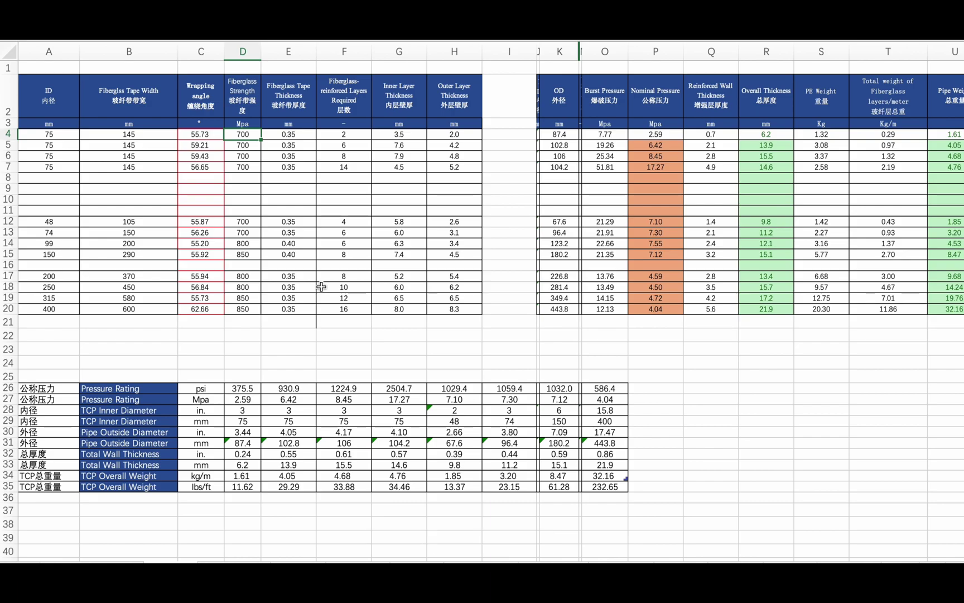
{"action": "type", "text": "850"}
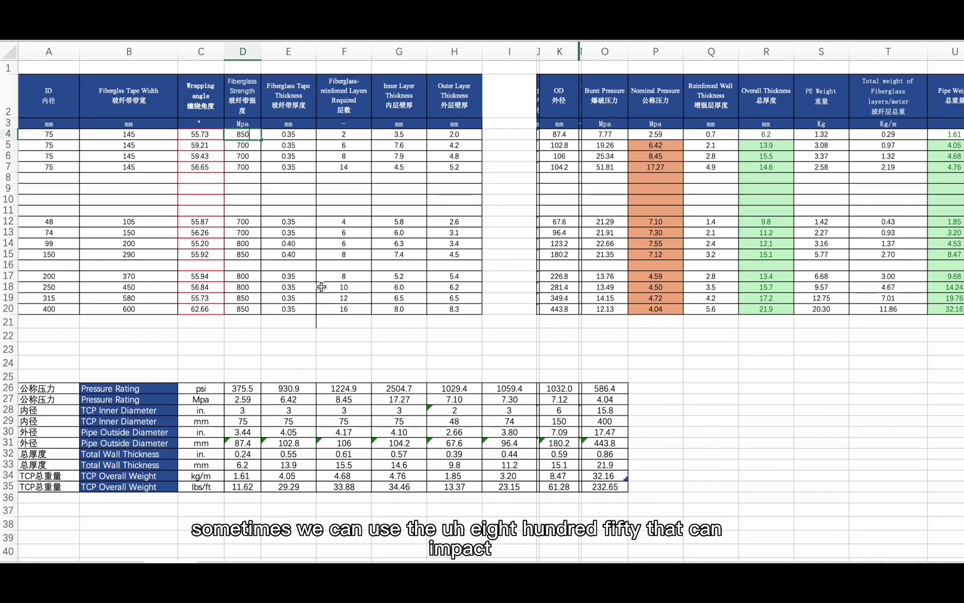
{"action": "key", "text": "Return"}
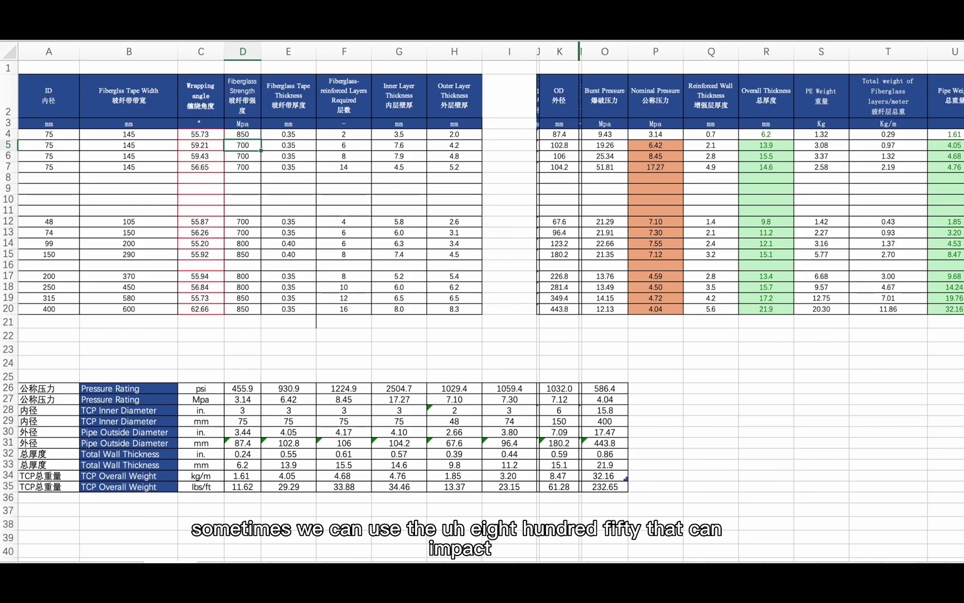
Undo and redo the strength change for comparison, and set the row 4 fiberglass strength to 700 MPa.
{"action": "key", "text": "ctrl+z"}
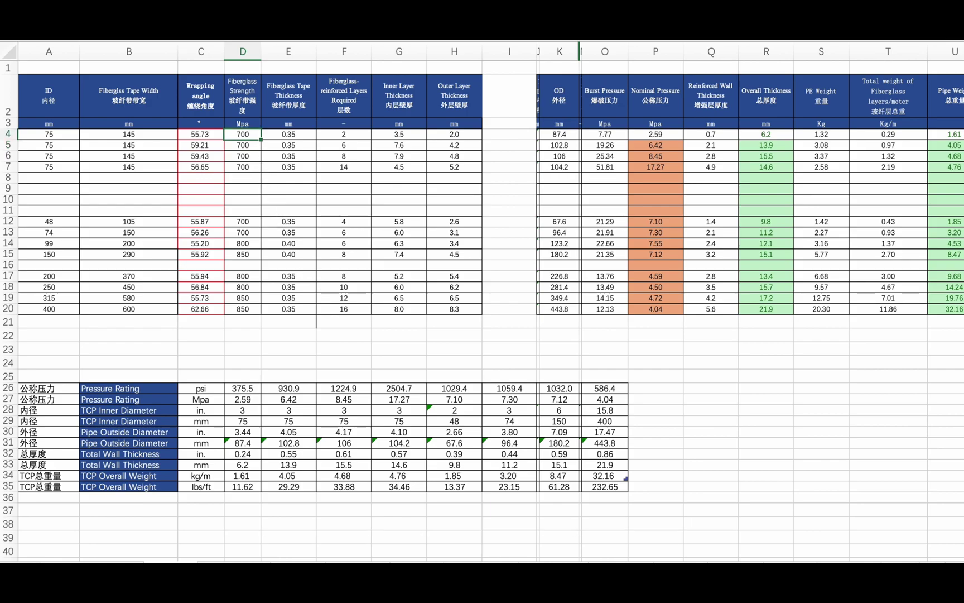
{"action": "key", "text": "ctrl+y"}
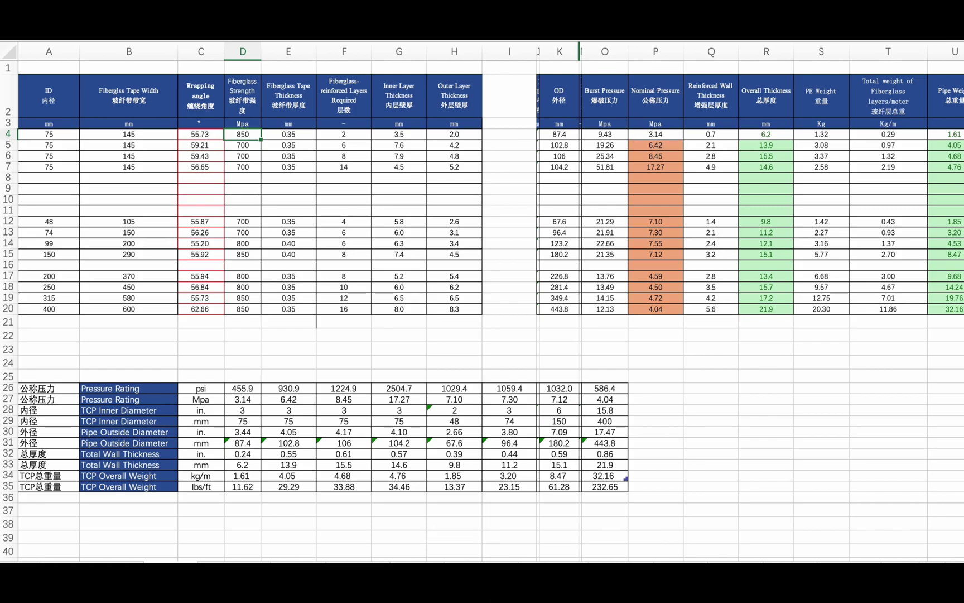
{"action": "type", "text": "700"}
{"action": "key", "text": "Return"}
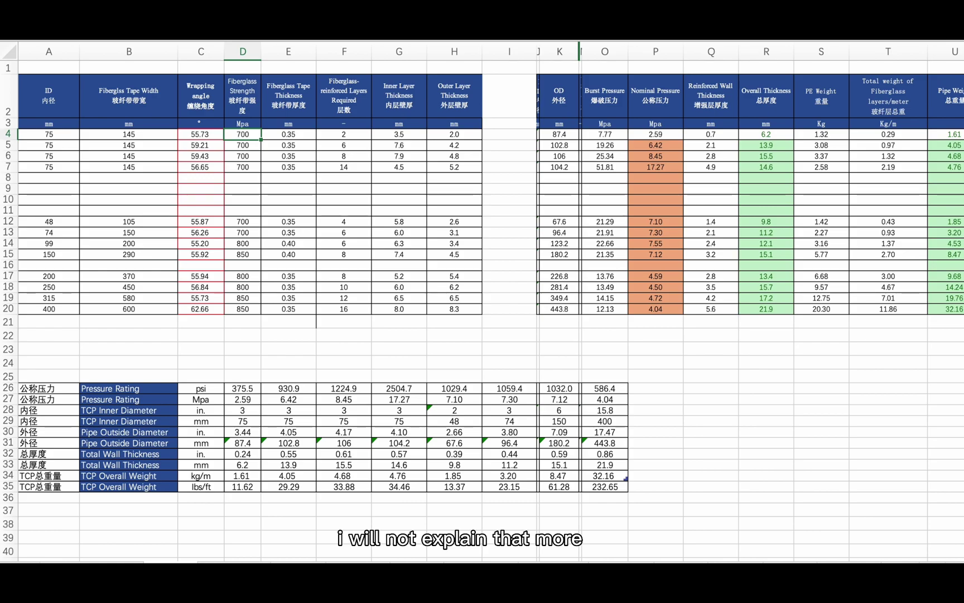
Set the fiberglass tape thickness in row 4 to 0.4 mm and undo that change.
{"action": "left_click", "coordinate": [299, 147]}
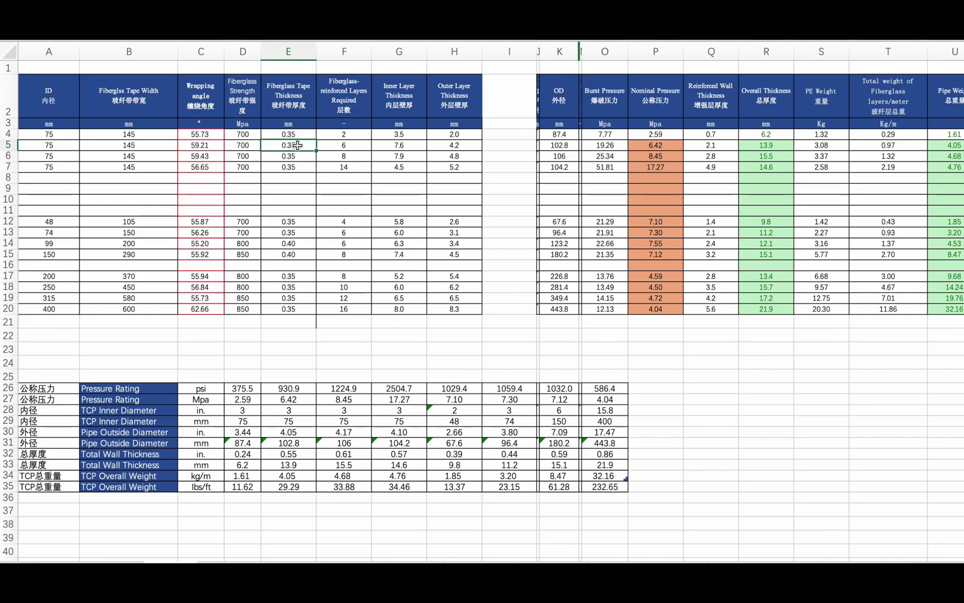
{"action": "left_click", "coordinate": [278, 137]}
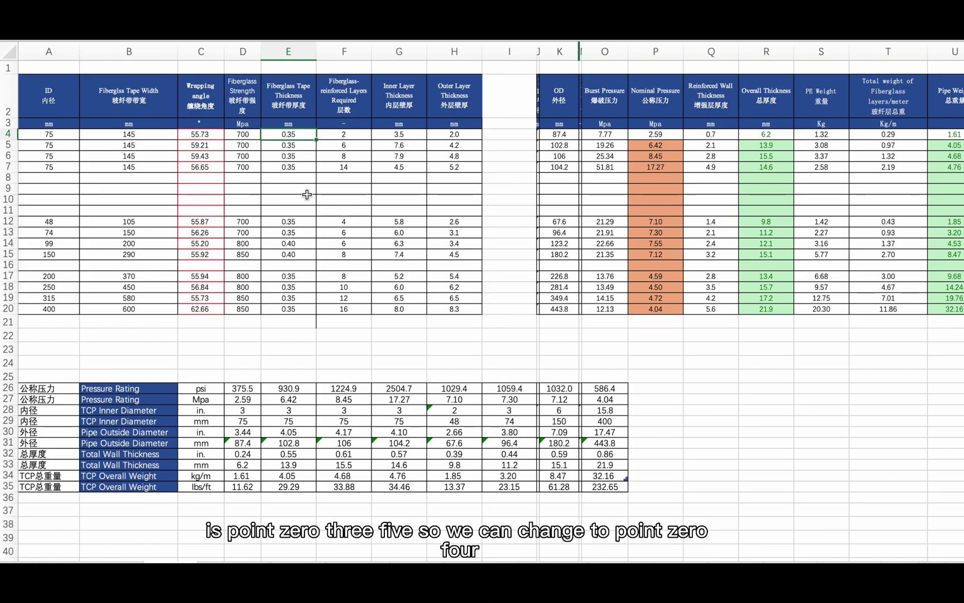
{"action": "type", "text": "0.4"}
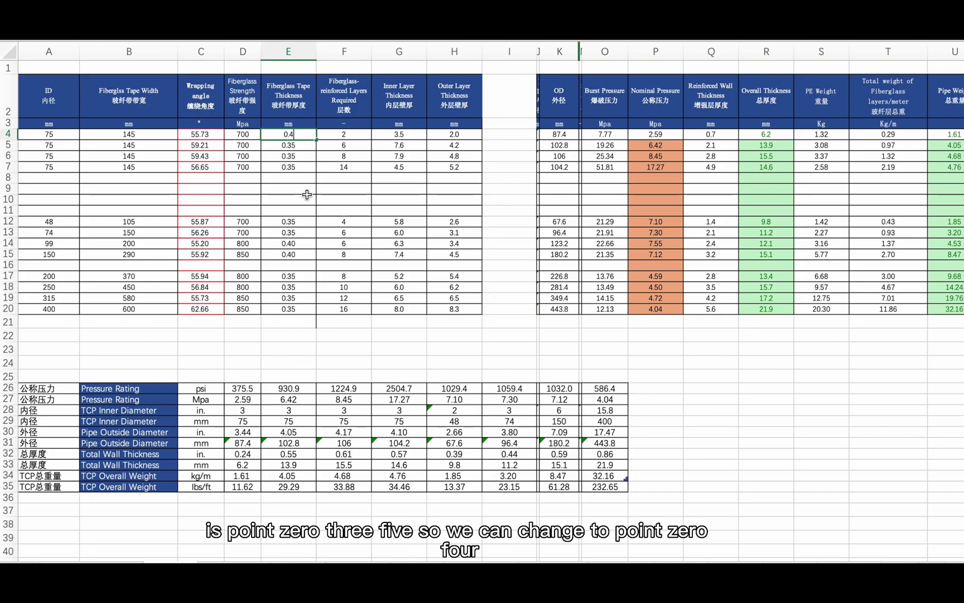
{"action": "key", "text": "Return"}
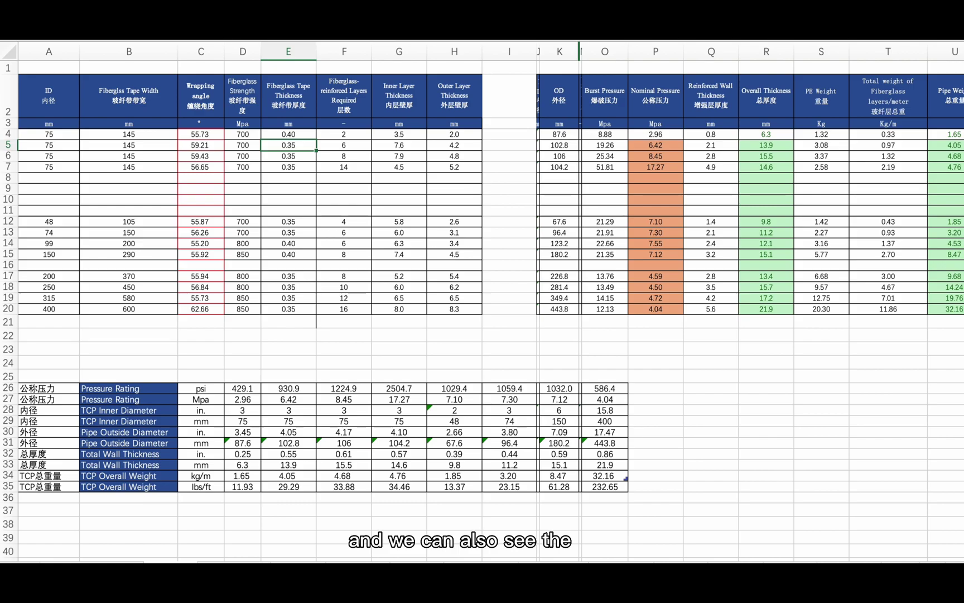
{"action": "key", "text": "ctrl+z"}
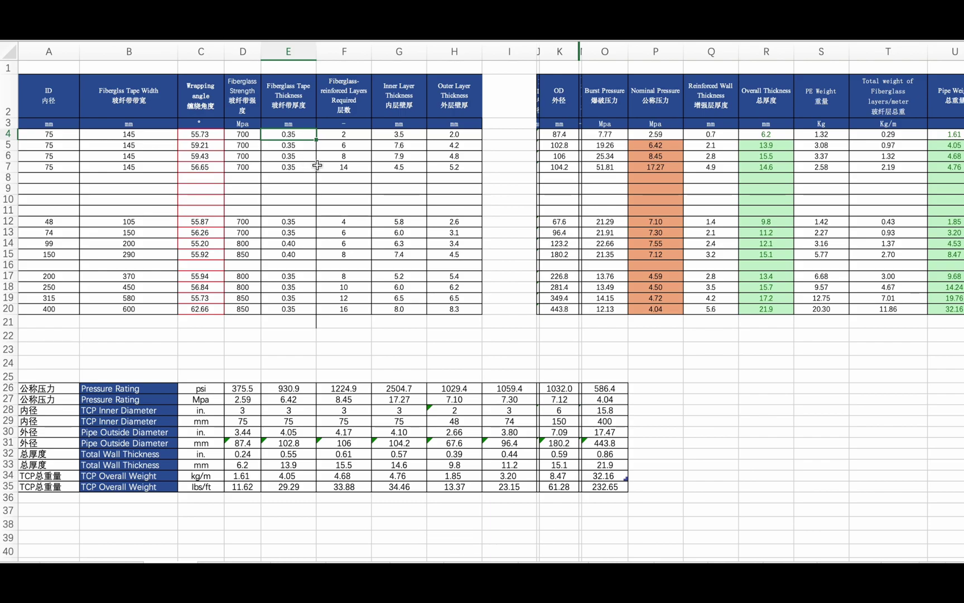
Compare the fiberglass-reinforced layer counts in rows 4 to 7 with the nominal pressures of the same pipes.
{"action": "left_click", "coordinate": [356, 133]}
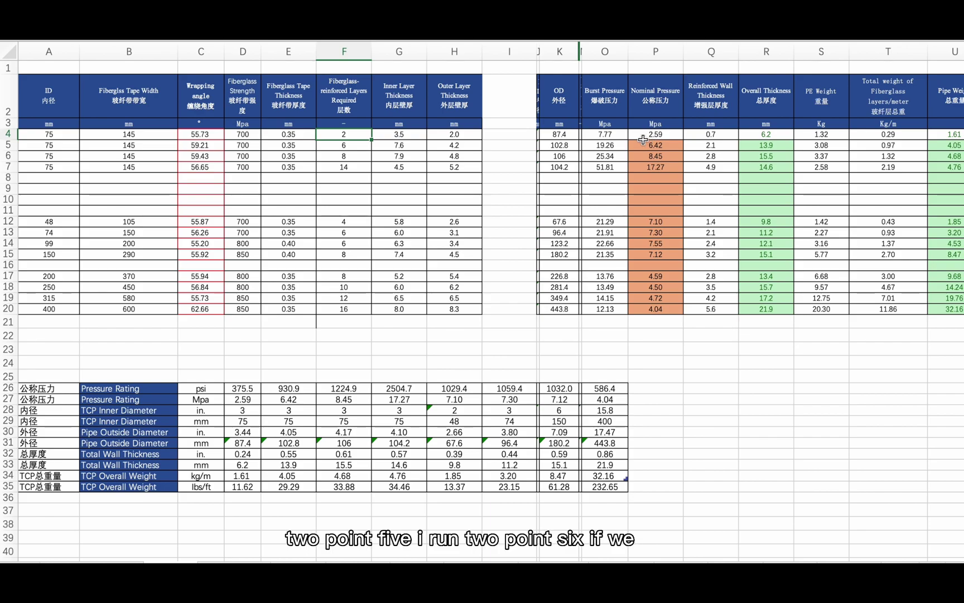
{"action": "left_click", "coordinate": [353, 147]}
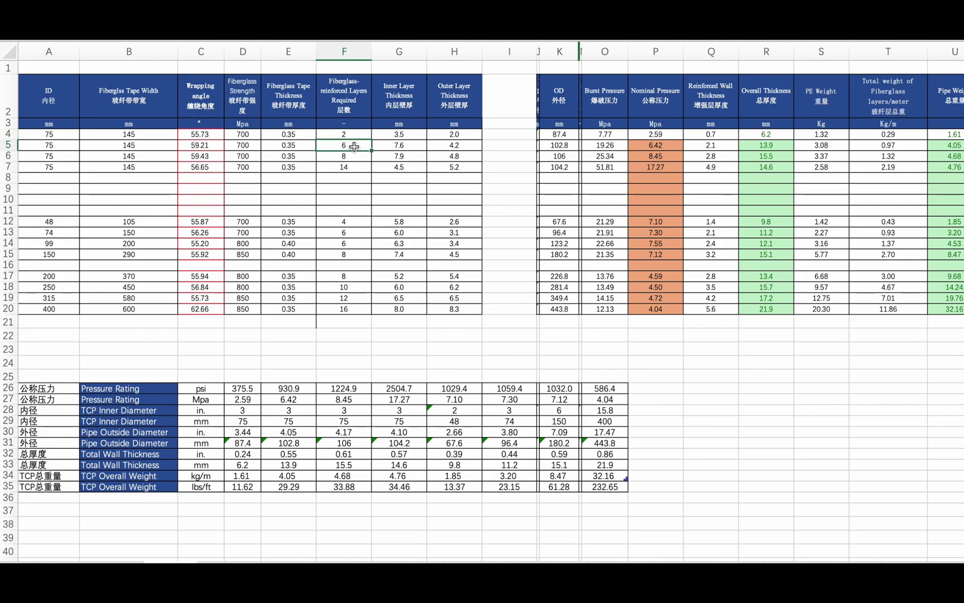
{"action": "left_click", "coordinate": [355, 157]}
{"action": "left_click", "coordinate": [365, 169]}
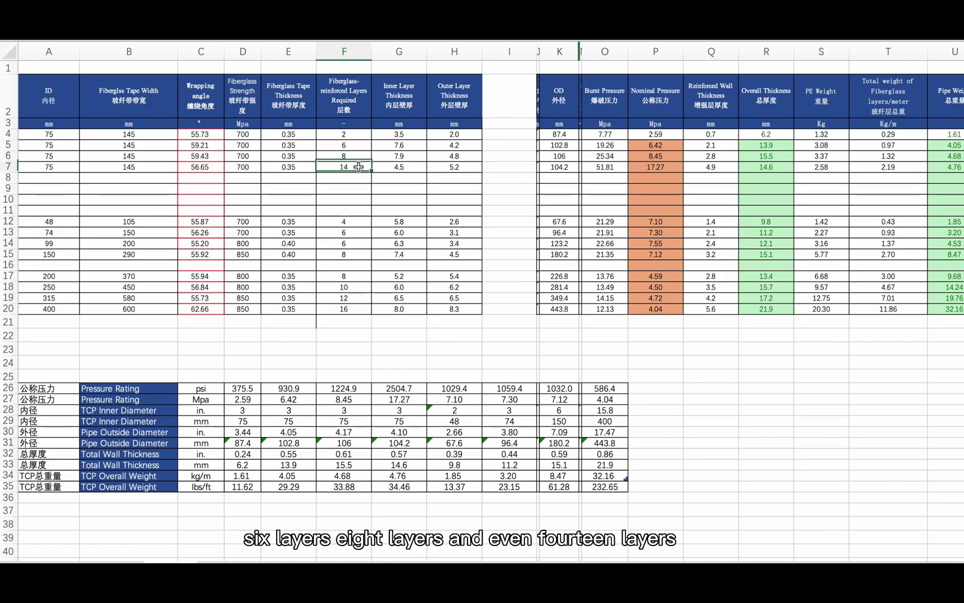
{"action": "left_click_drag", "start_coordinate": [661, 167], "coordinate": [662, 112]}
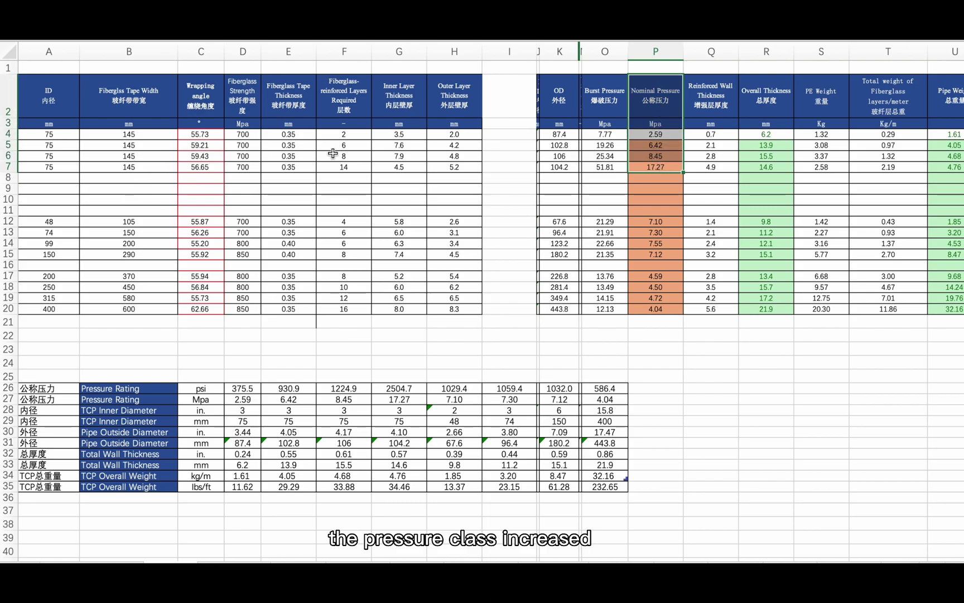
{"action": "left_click", "coordinate": [347, 175]}
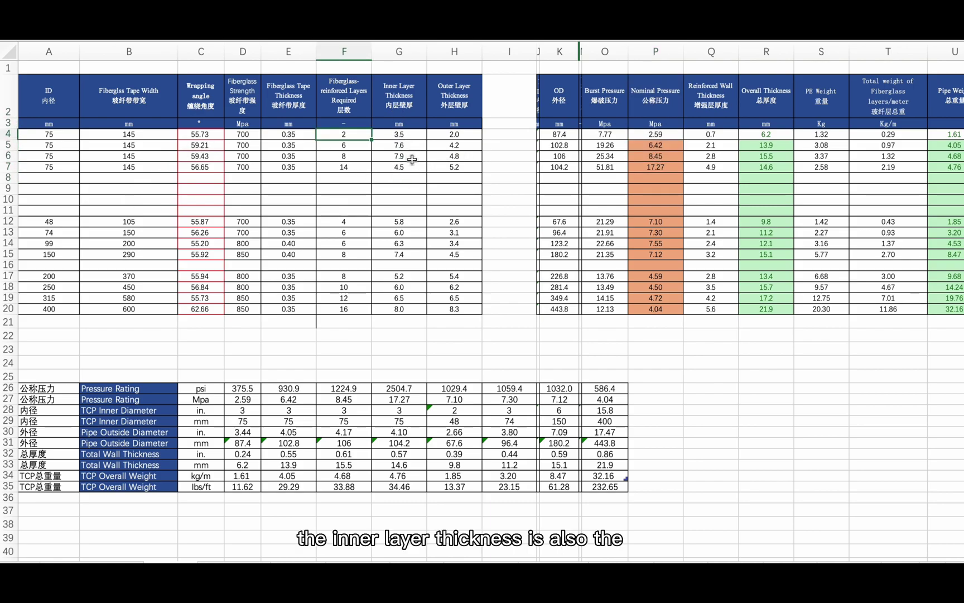
Fill the 3.5 mm inner layer thickness from row 4 down through row 7 and undo the fill.
{"action": "left_click", "coordinate": [405, 138]}
{"action": "left_click_drag", "start_coordinate": [427, 140], "coordinate": [426, 176]}
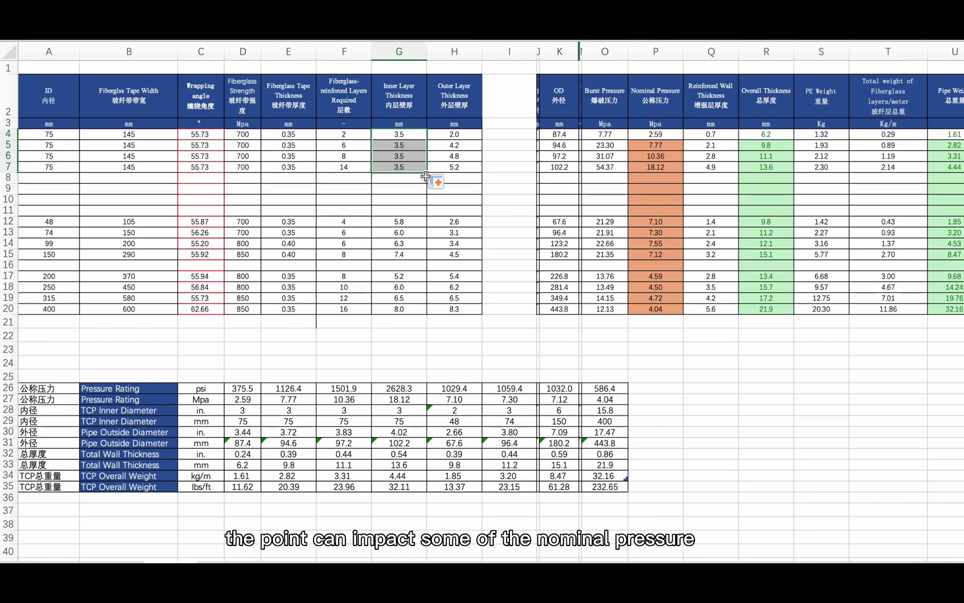
{"action": "key", "text": "ctrl+z"}
Check the wrapping angle in row 5 and set that row's fiberglass tape width to 150 mm.
{"action": "left_click", "coordinate": [406, 146]}
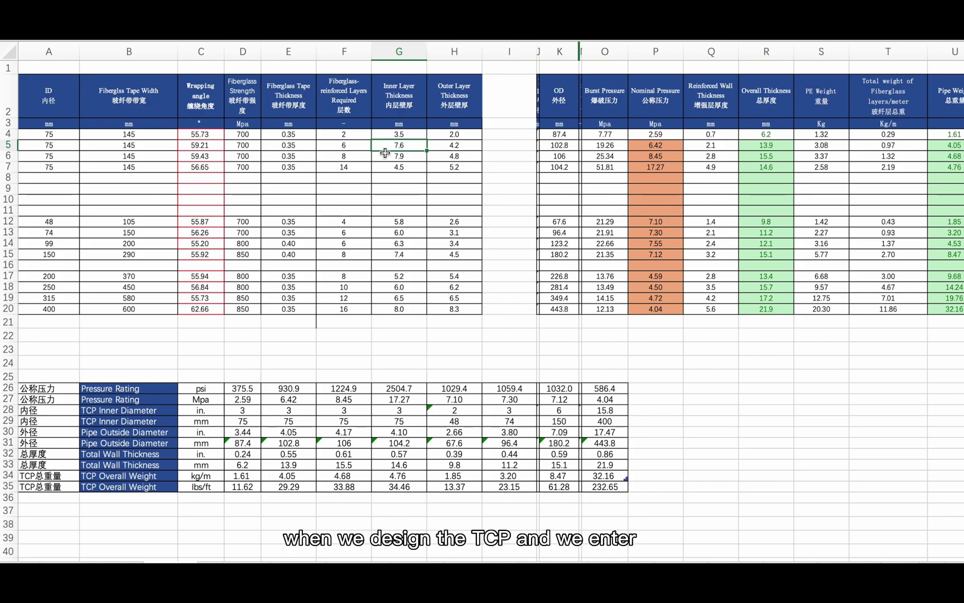
{"action": "left_click", "coordinate": [8, 145]}
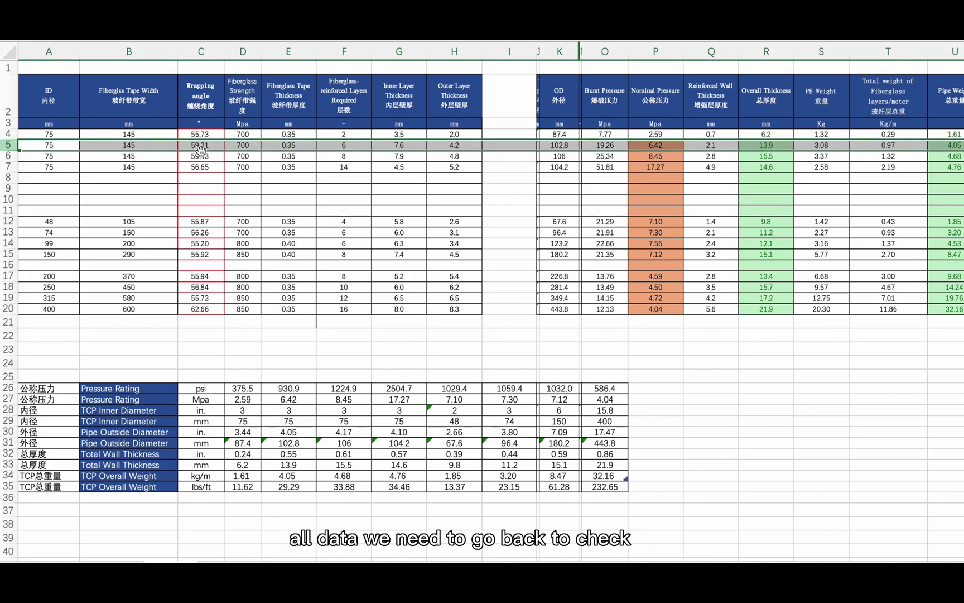
{"action": "left_click", "coordinate": [210, 145]}
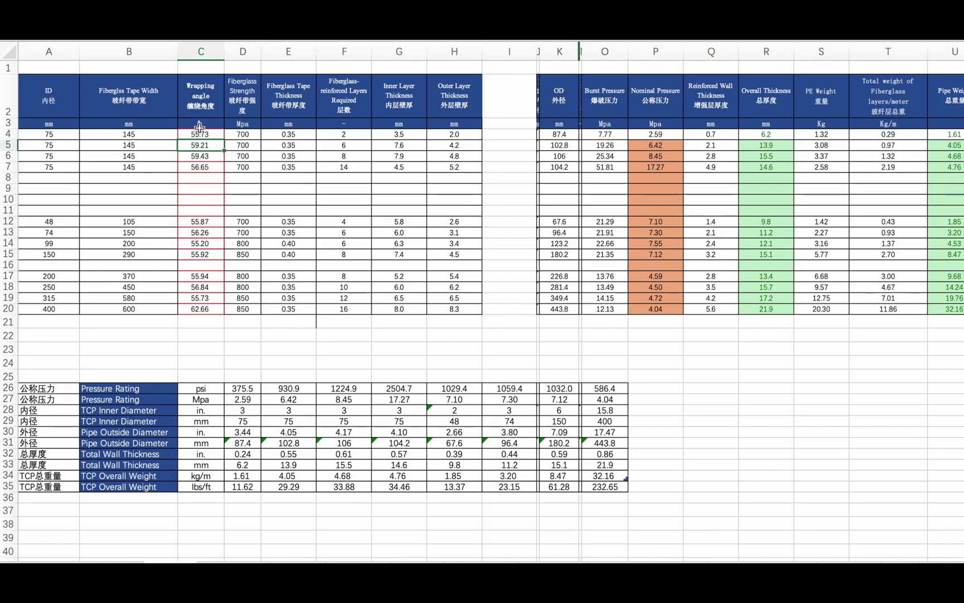
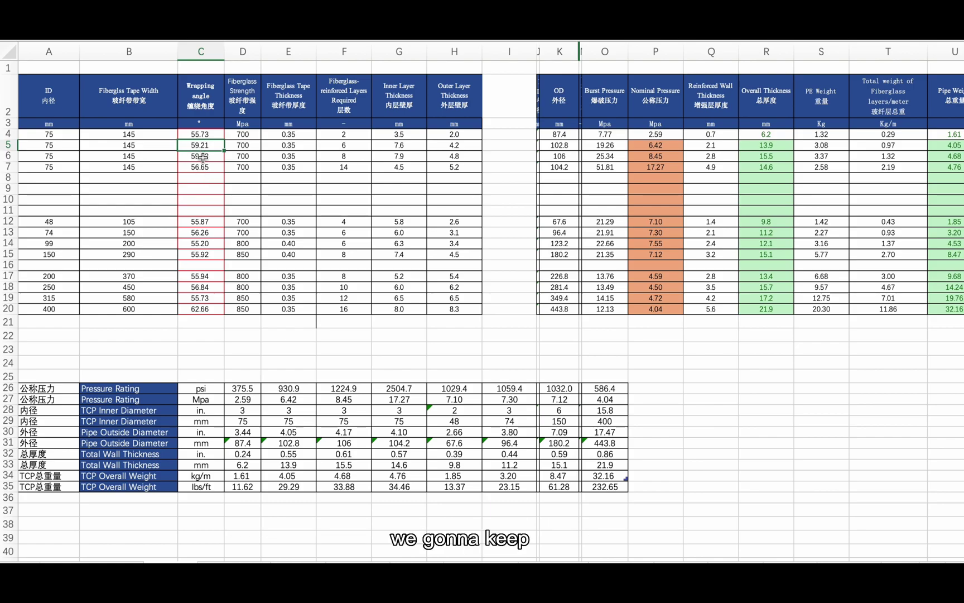
{"action": "left_click", "coordinate": [139, 147]}
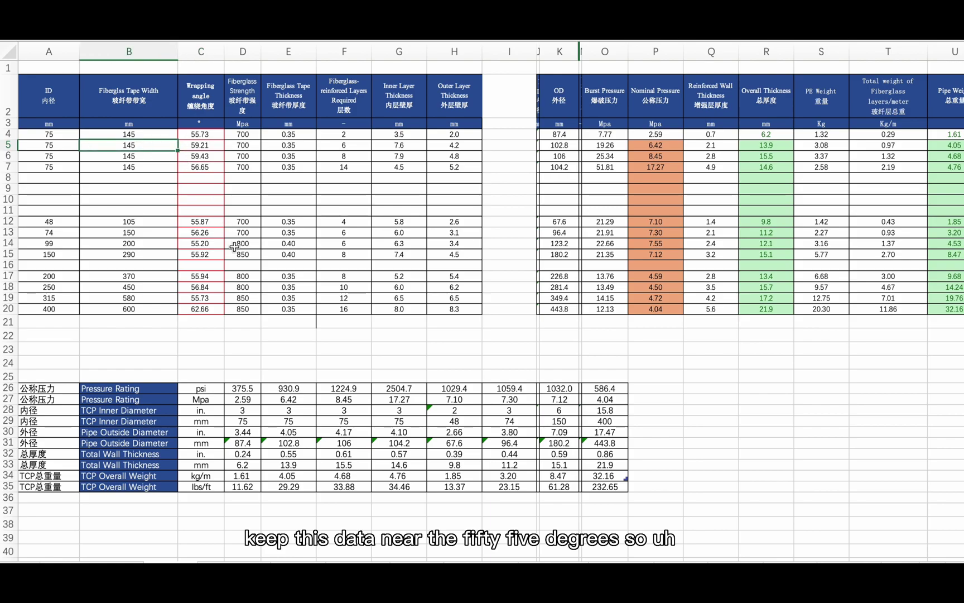
{"action": "type", "text": "150"}
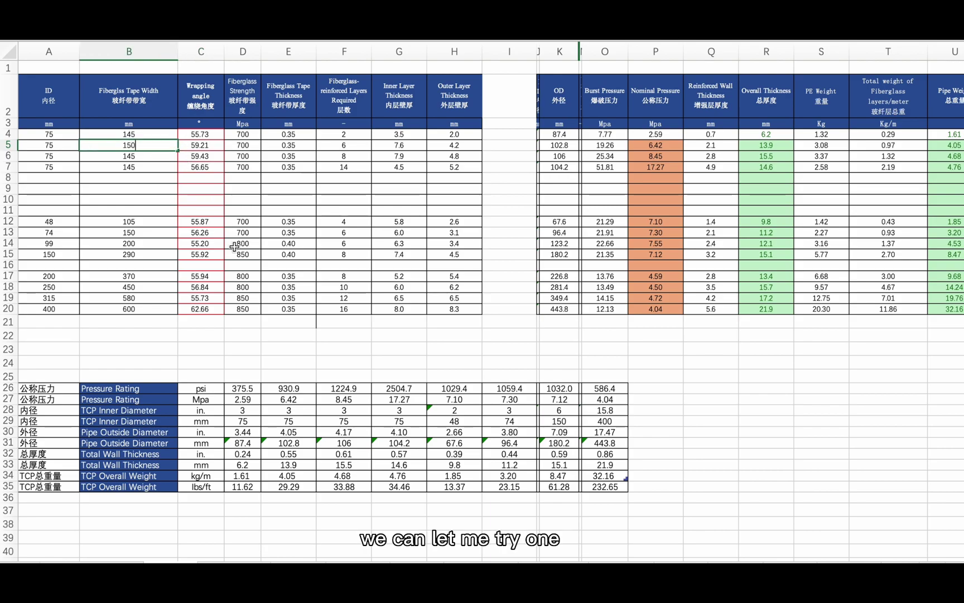
{"action": "key", "text": "Return"}
Set the fiberglass tape width in row 5 to 155 mm.
{"action": "left_click", "coordinate": [148, 140]}
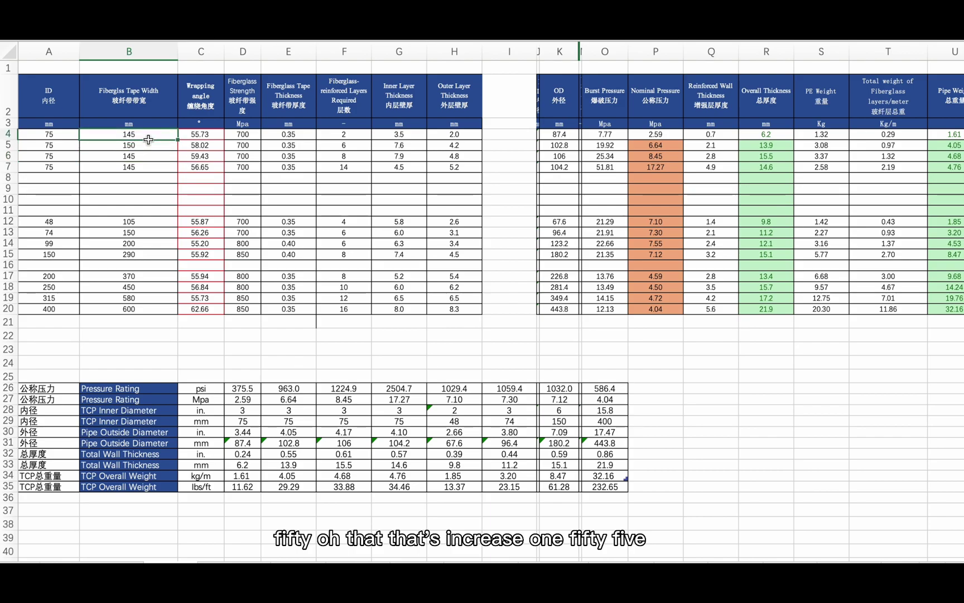
{"action": "left_click", "coordinate": [150, 146]}
{"action": "type", "text": "155"}
{"action": "key", "text": "Return"}
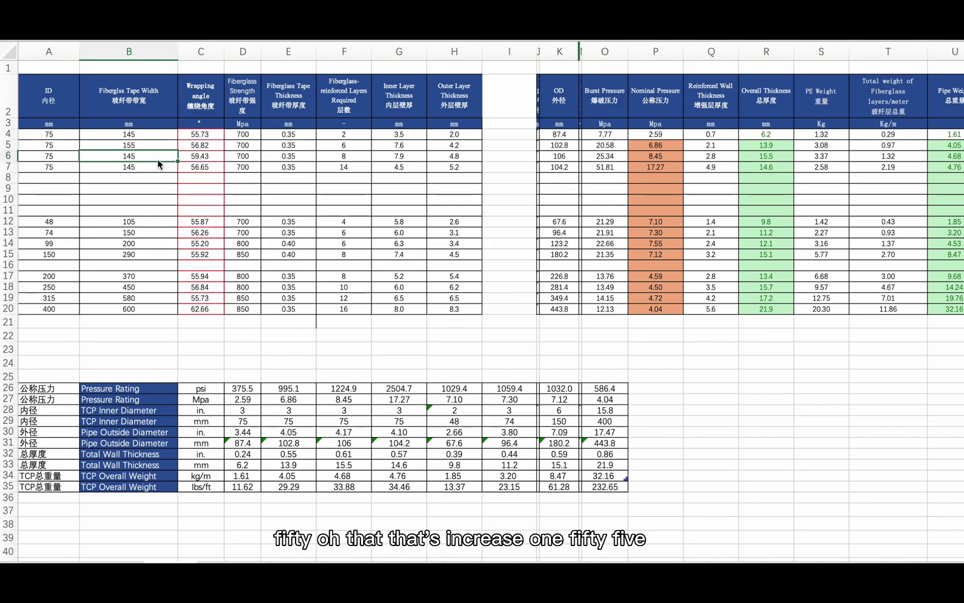
Set the fiberglass tape width in row 5 to 160 mm and check that row's wrapping angle.
{"action": "left_click", "coordinate": [144, 145]}
{"action": "type", "text": "1"}
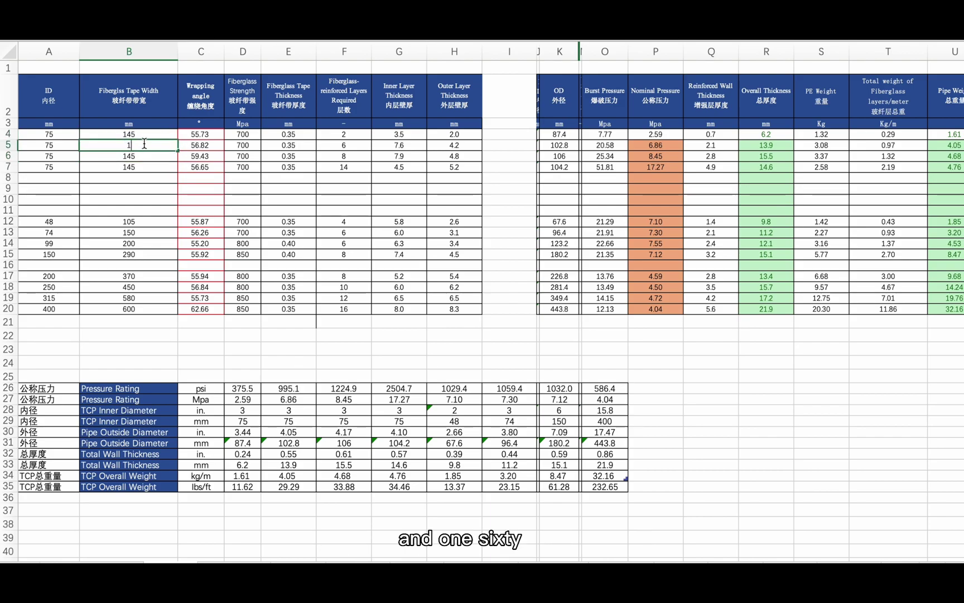
{"action": "type", "text": "60"}
{"action": "key", "text": "Return"}
{"action": "left_click", "coordinate": [144, 144]}
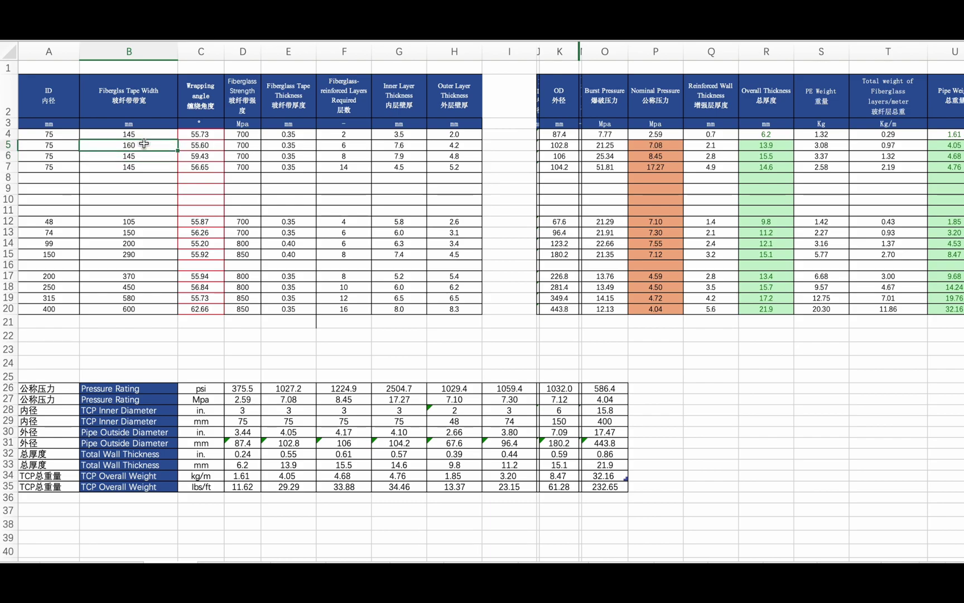
{"action": "left_click", "coordinate": [204, 148]}
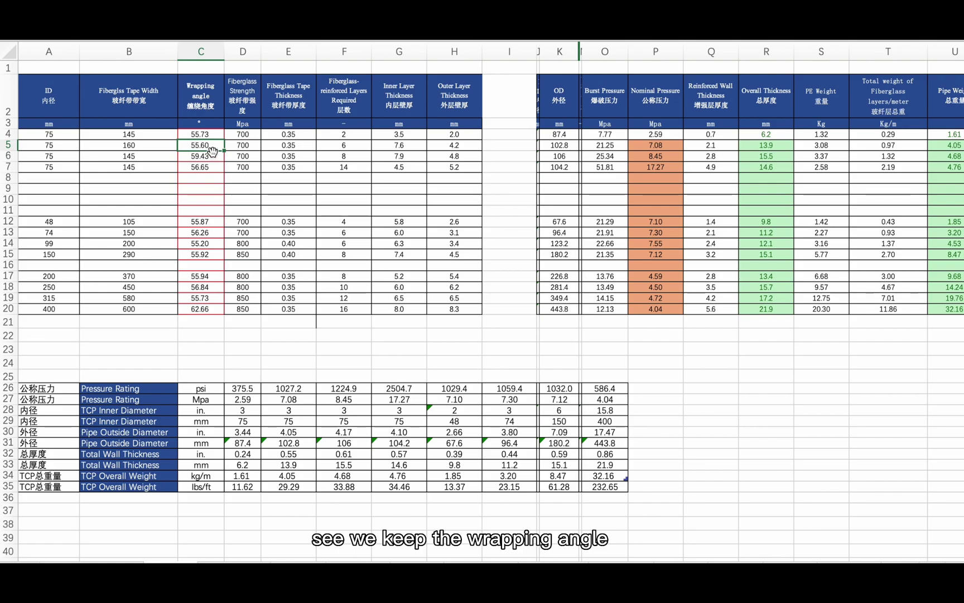
{"action": "left_click", "coordinate": [161, 145]}
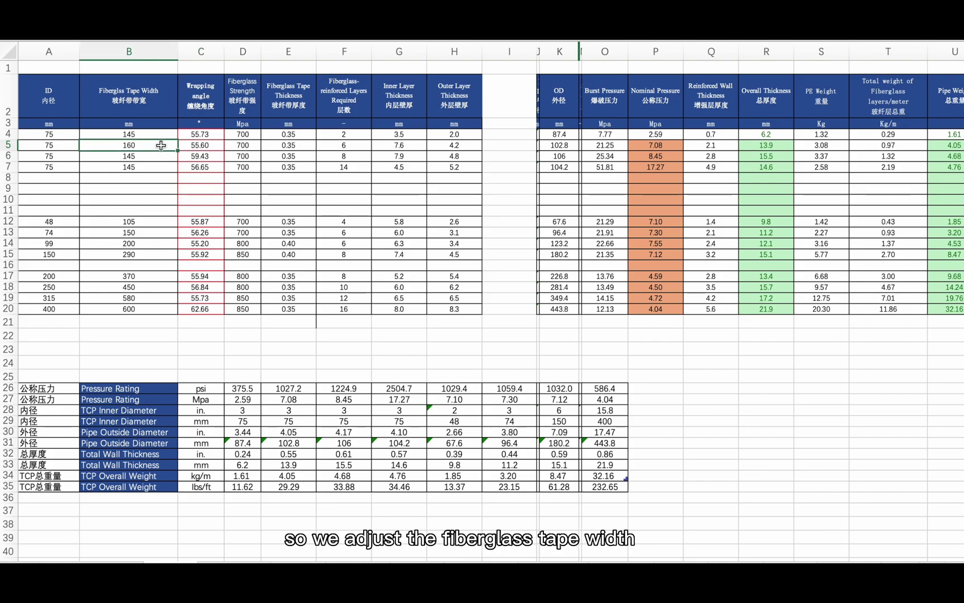
Set the fiberglass tape thickness in row 5 to 0.4 mm and its fiberglass-reinforced layer count to 8.
{"action": "left_click", "coordinate": [306, 145]}
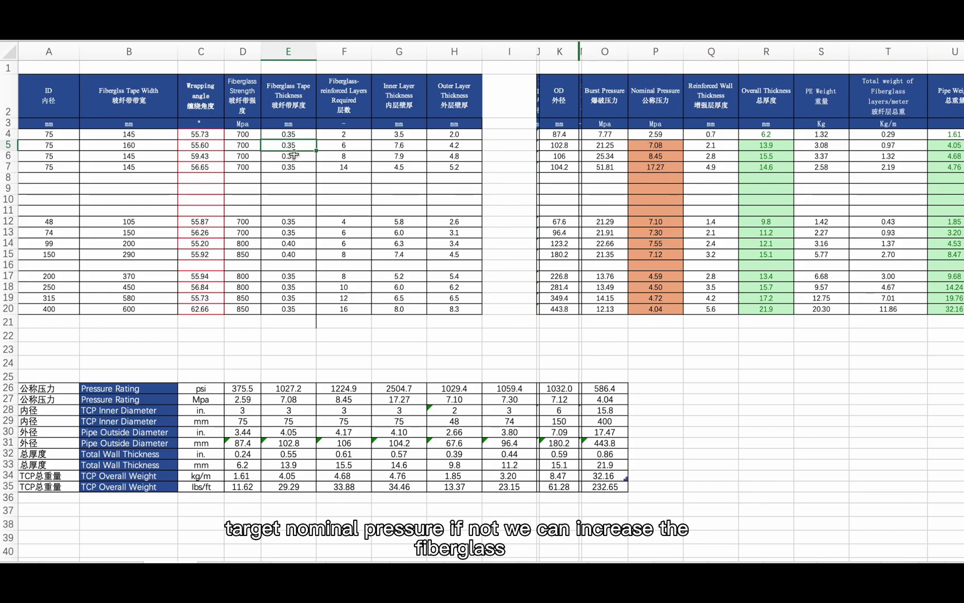
{"action": "type", "text": "0.4"}
{"action": "key", "text": "Return"}
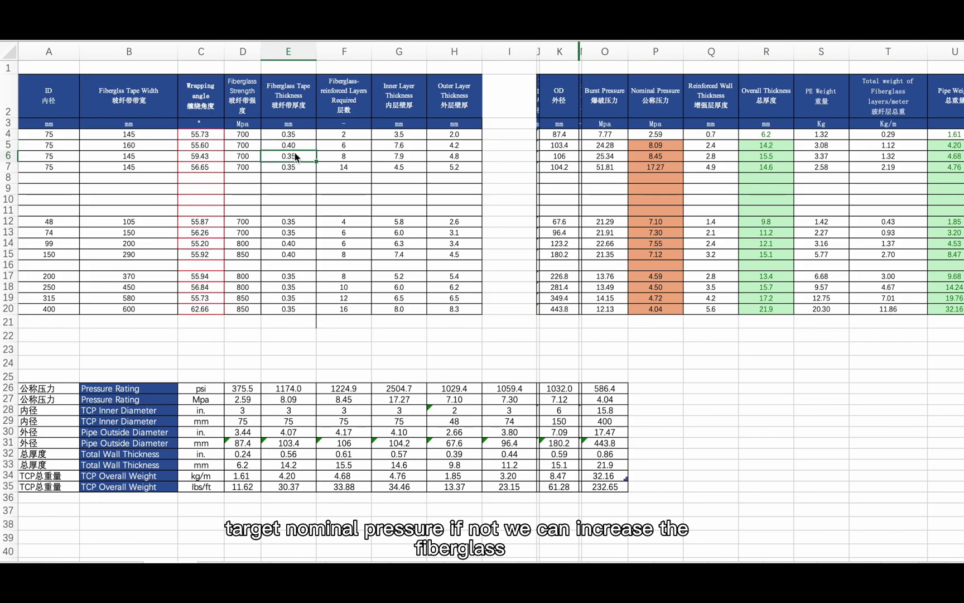
{"action": "left_click", "coordinate": [333, 145]}
{"action": "type", "text": "8"}
{"action": "key", "text": "Return"}
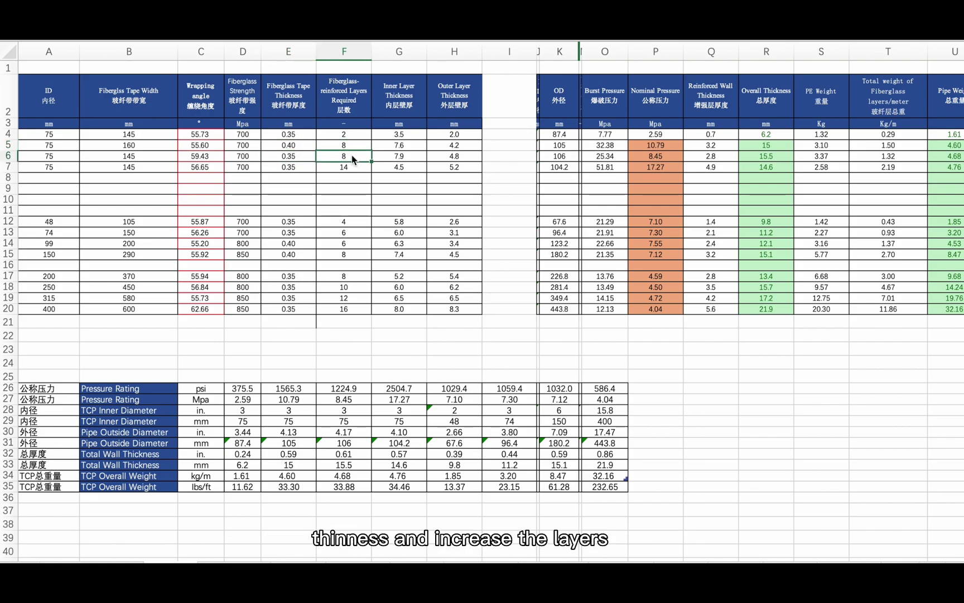
Set the fiberglass-reinforced layer count in row 5 to 20 and check that row's nominal pressure against its layer inputs.
{"action": "left_click", "coordinate": [350, 147]}
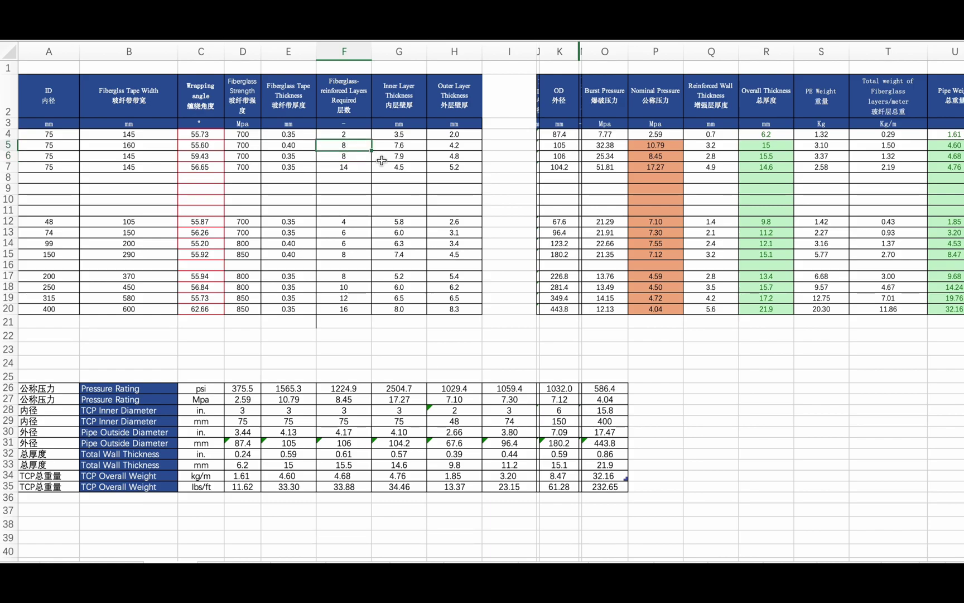
{"action": "type", "text": "20"}
{"action": "key", "text": "Return"}
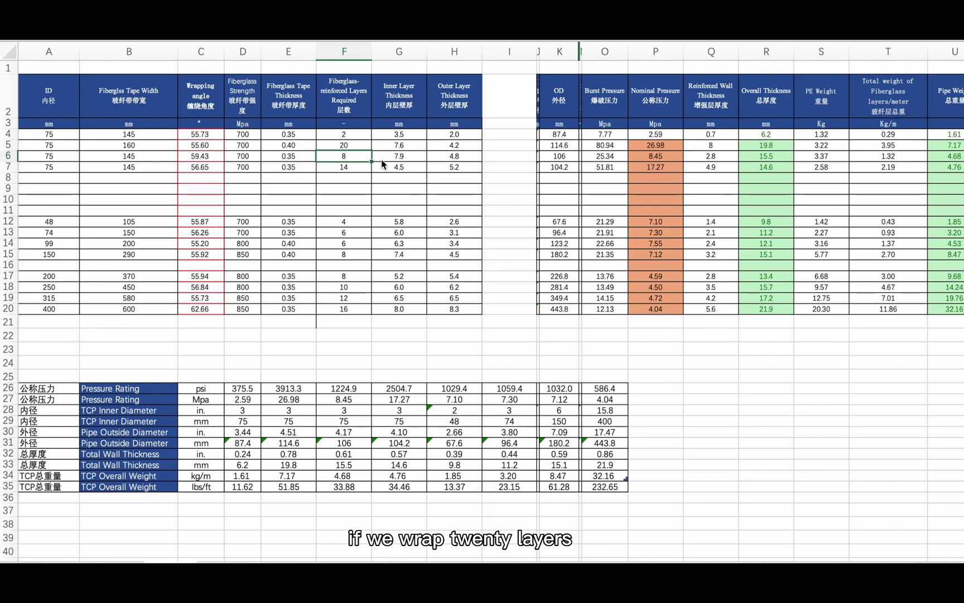
{"action": "left_click", "coordinate": [655, 146]}
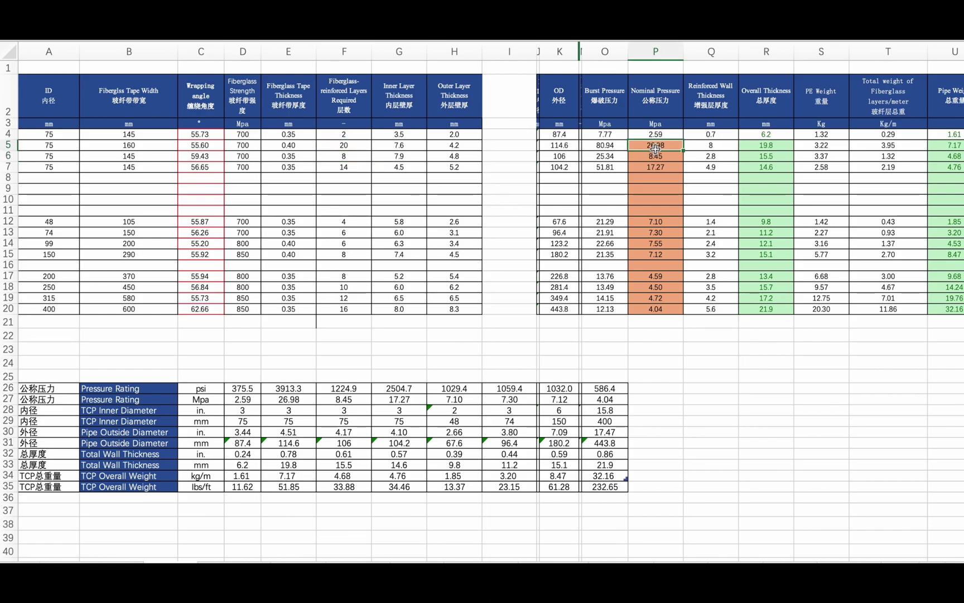
{"action": "left_click", "coordinate": [348, 145]}
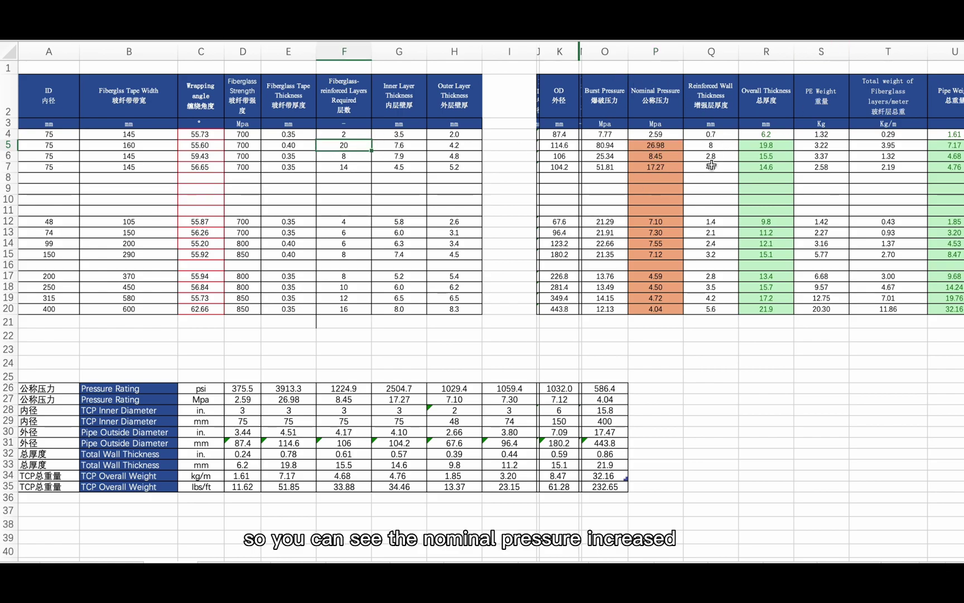
{"action": "left_click", "coordinate": [402, 144]}
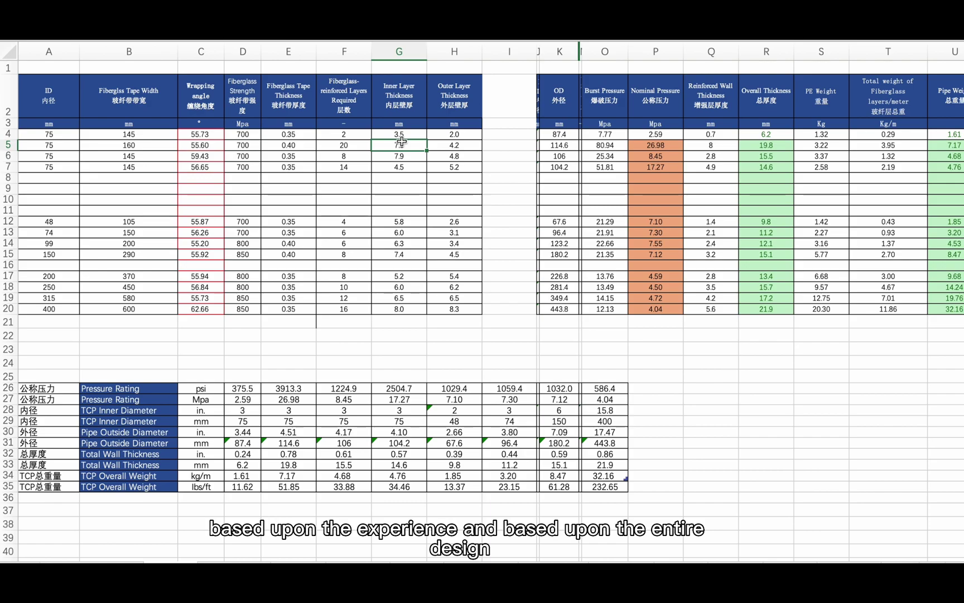
{"action": "left_click", "coordinate": [483, 152]}
{"action": "left_click", "coordinate": [664, 150]}
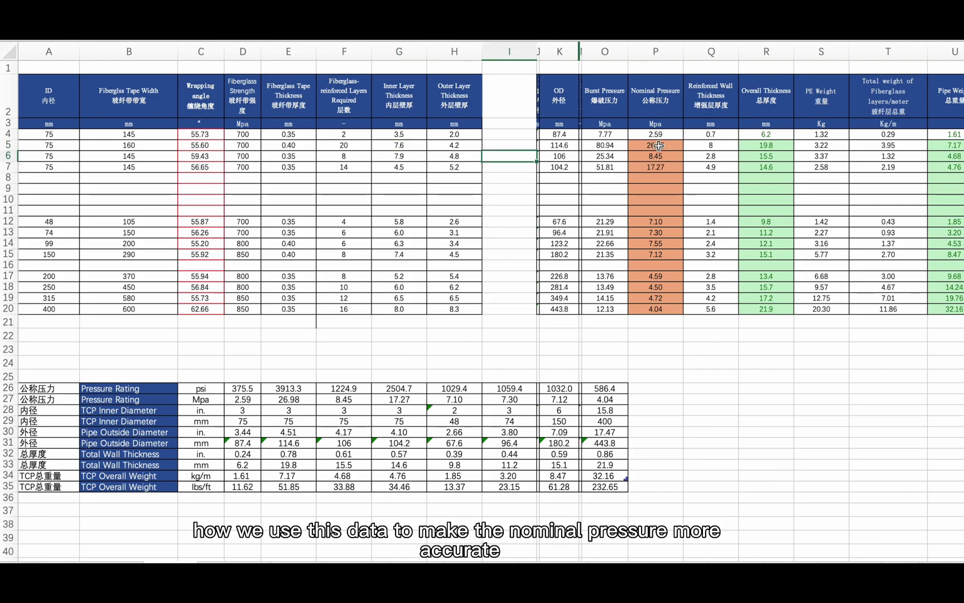